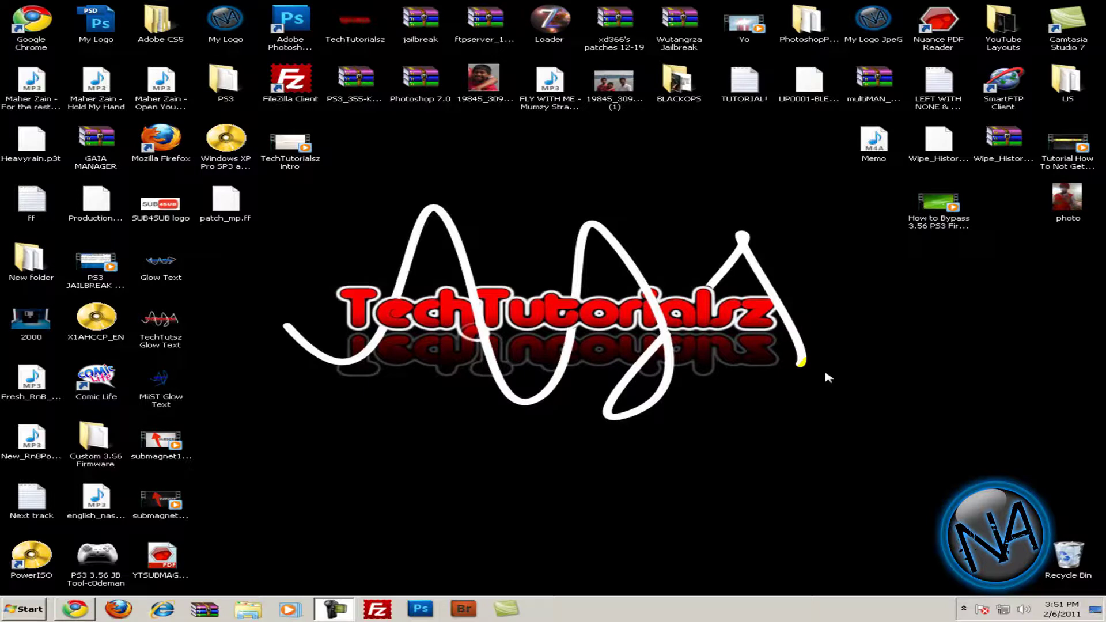
- Launch the browser and go to the dafont.com home page from the new-tab thumbnail
left_click(84, 596)
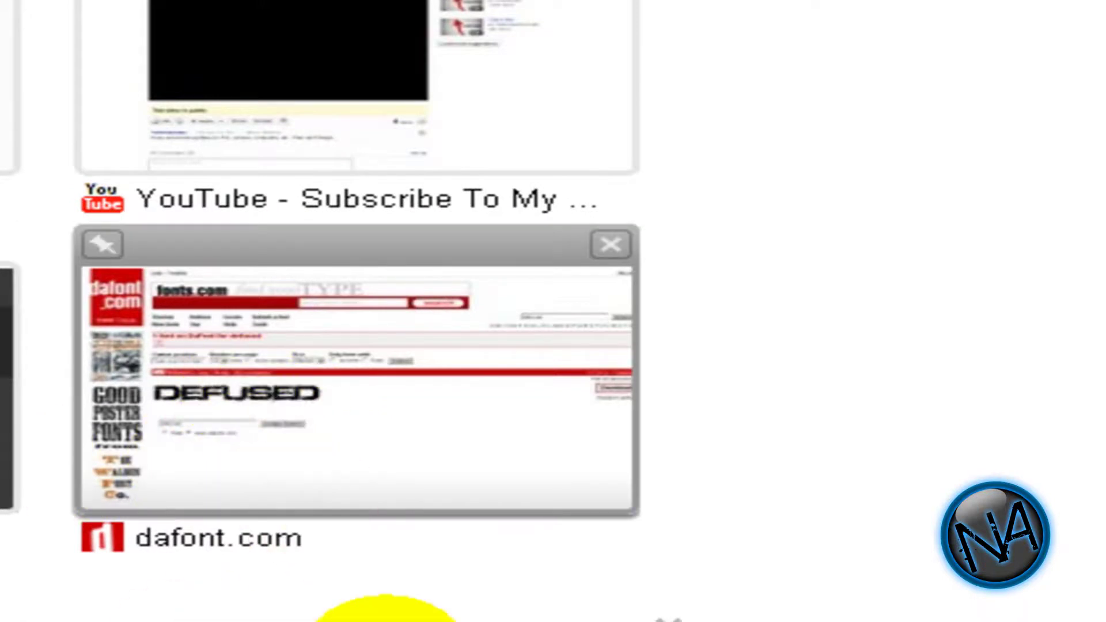
left_click(219, 537)
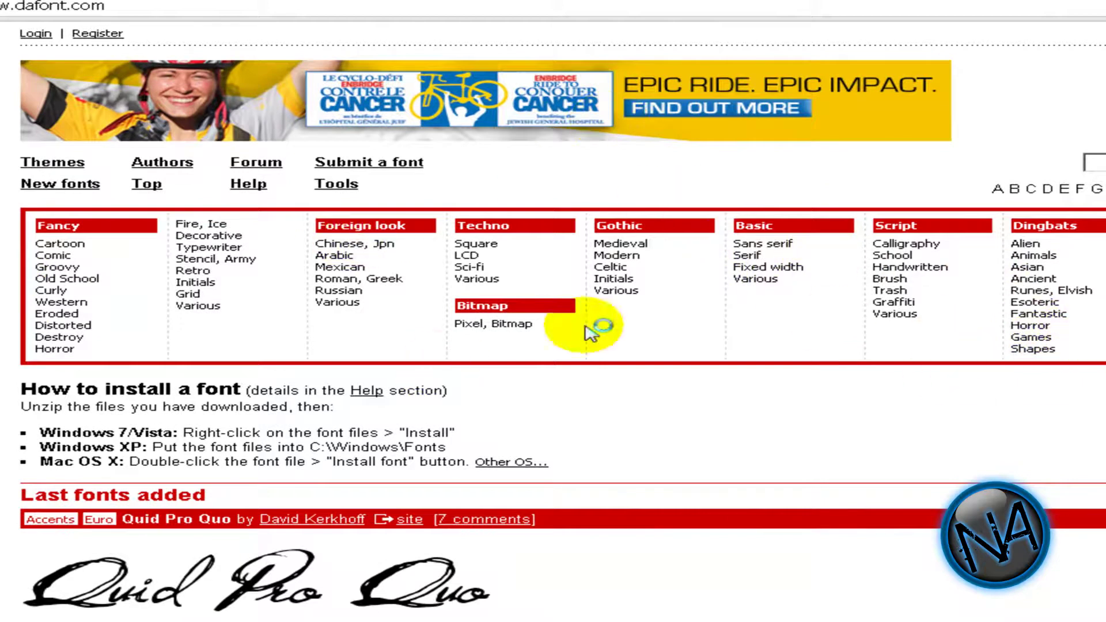
left_click(535, 281)
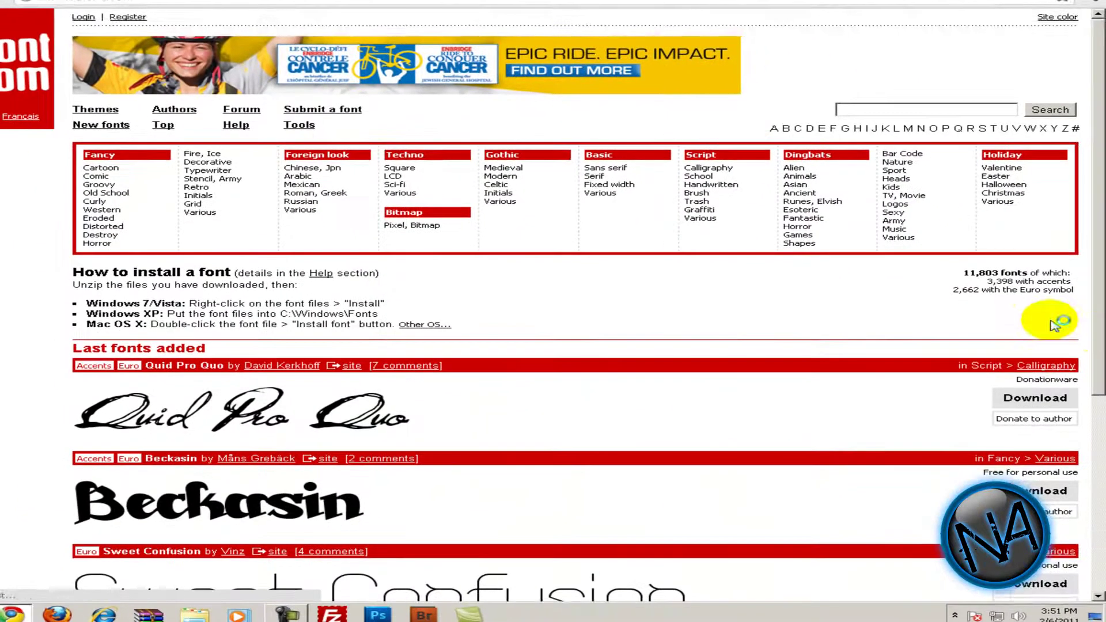
- Scroll to the 'How to install a font' section and highlight the unzip instruction
left_click_drag(1094, 309, 1099, 268)
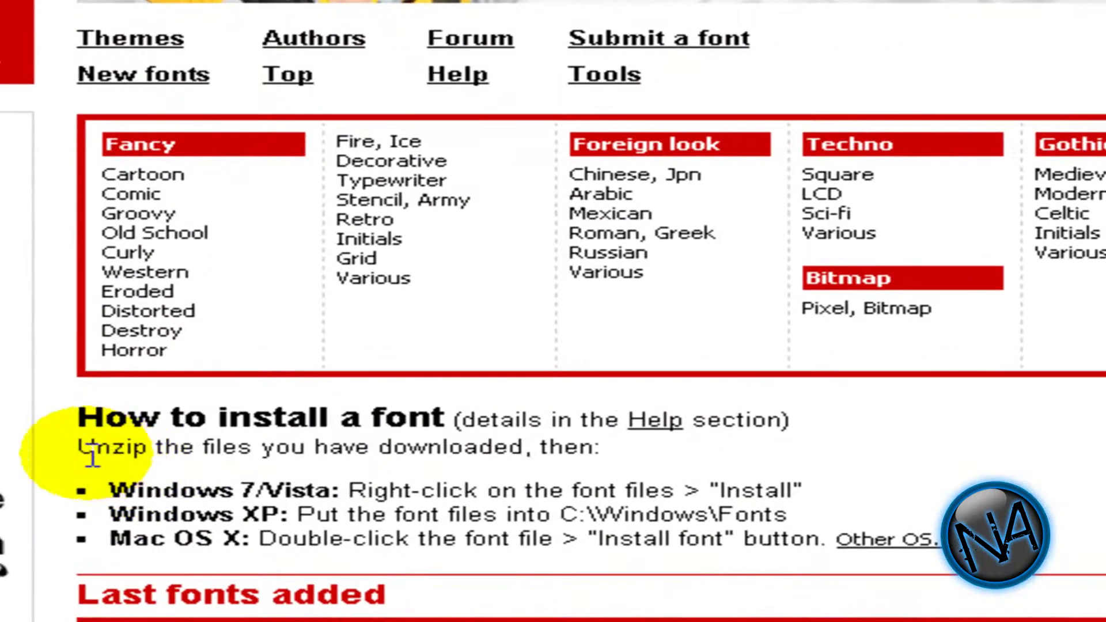
left_click_drag(92, 455, 306, 449)
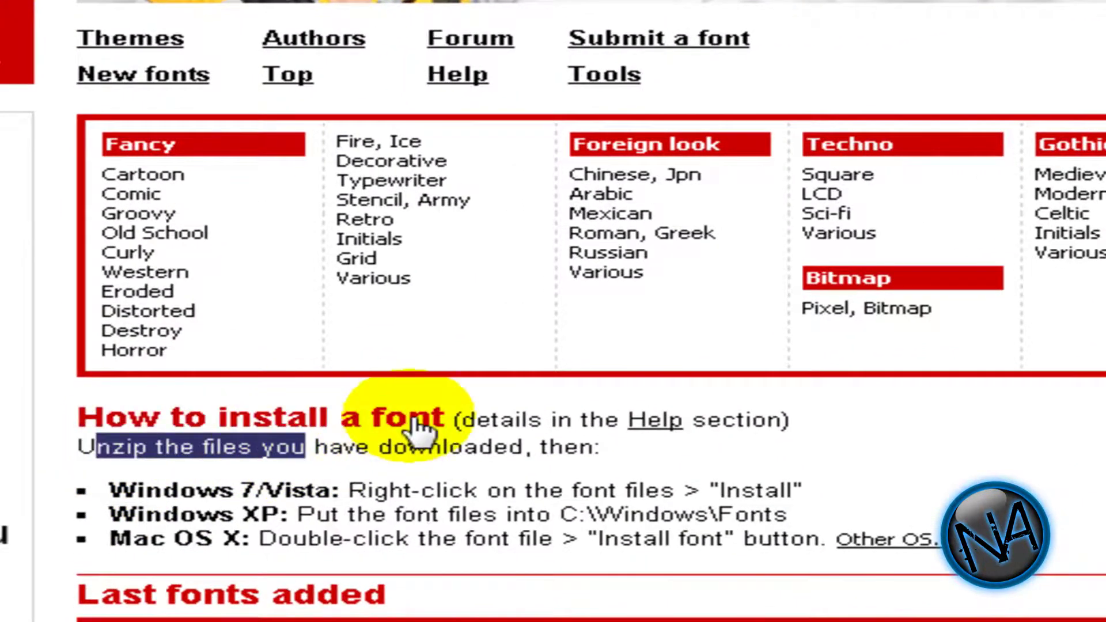
left_click(481, 475)
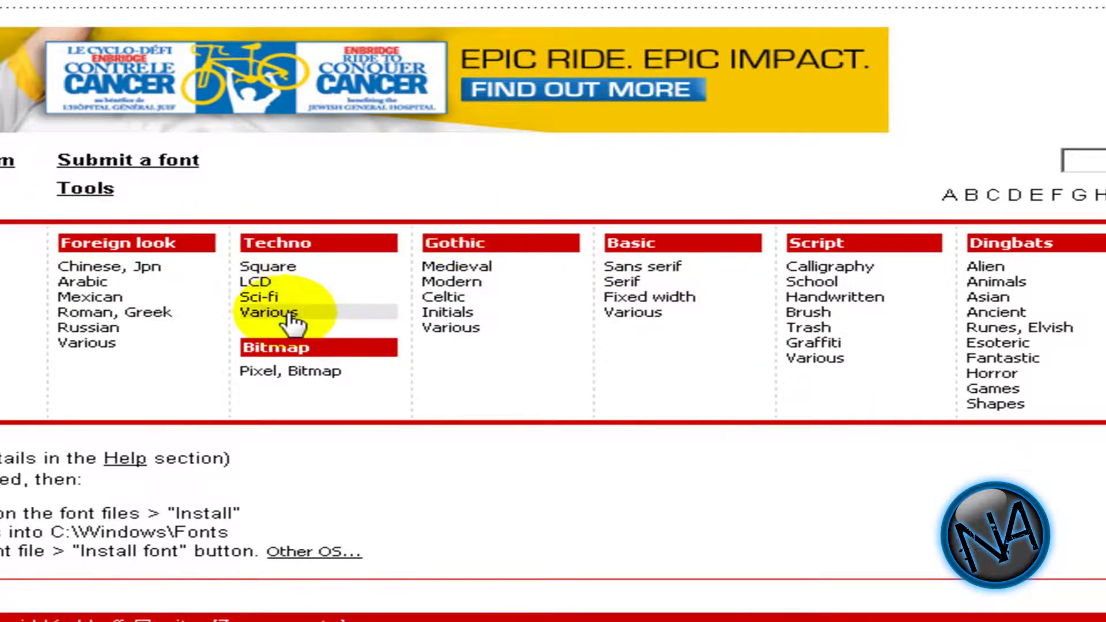
- In Techno > Various, scroll down to Velocity and download it
left_click(269, 312)
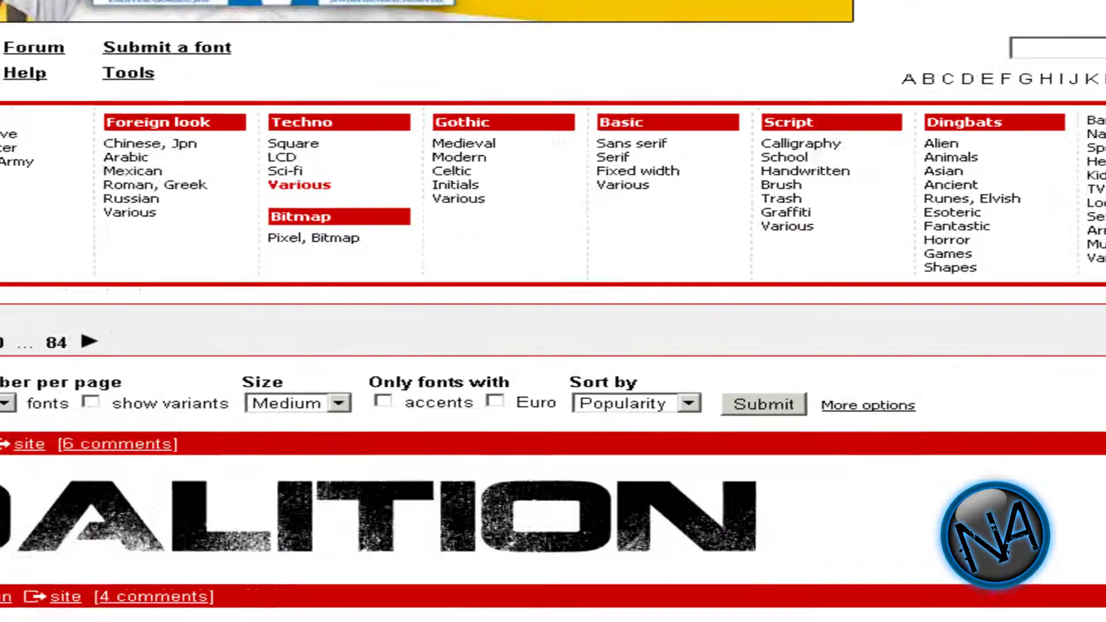
scroll(573, 541, "down", 3)
scroll(300, 481, "down", 3)
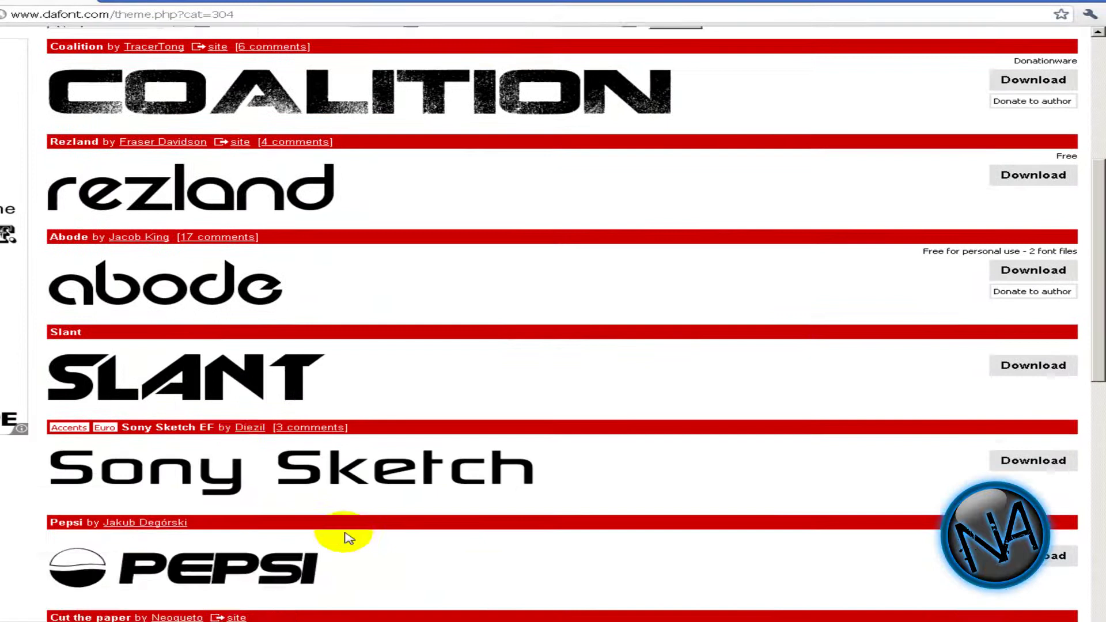
scroll(385, 526, "down", 3)
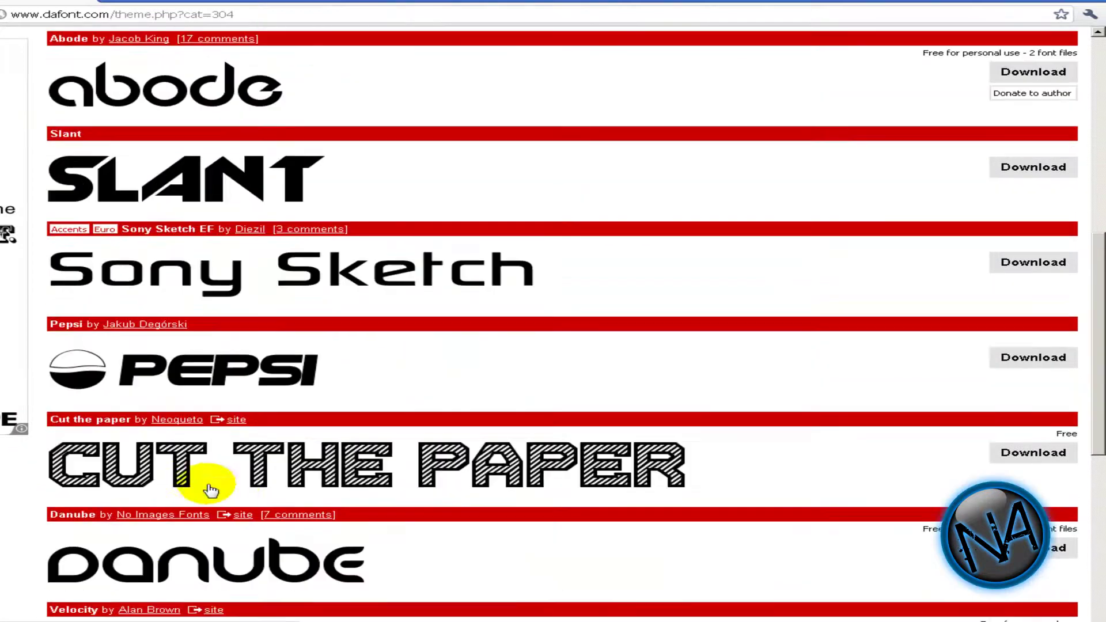
scroll(409, 505, "down", 2)
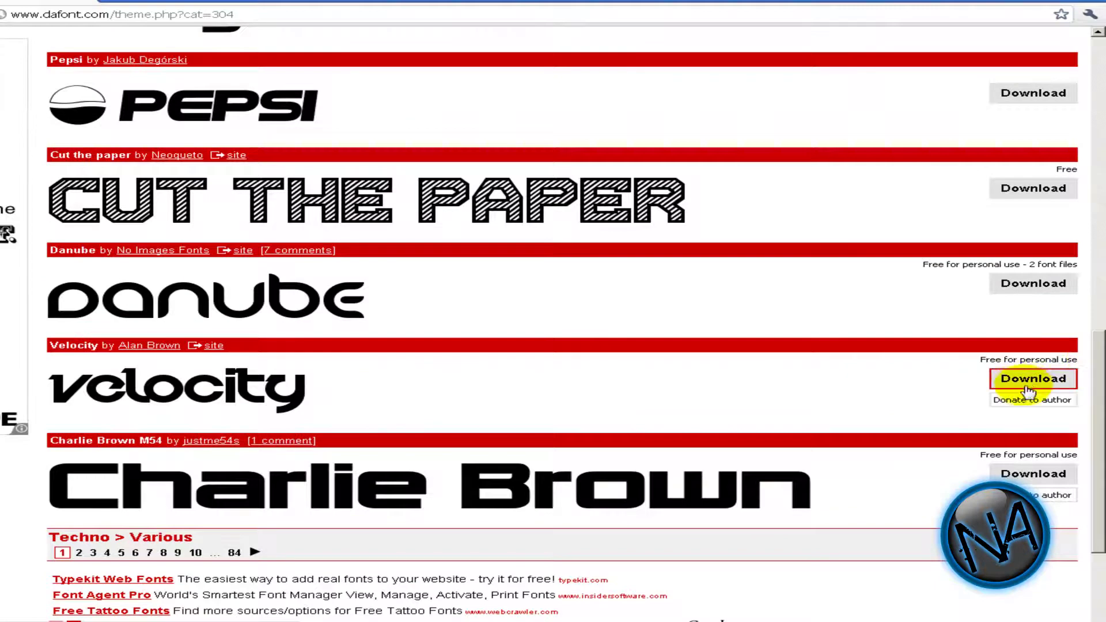
left_click(1031, 380)
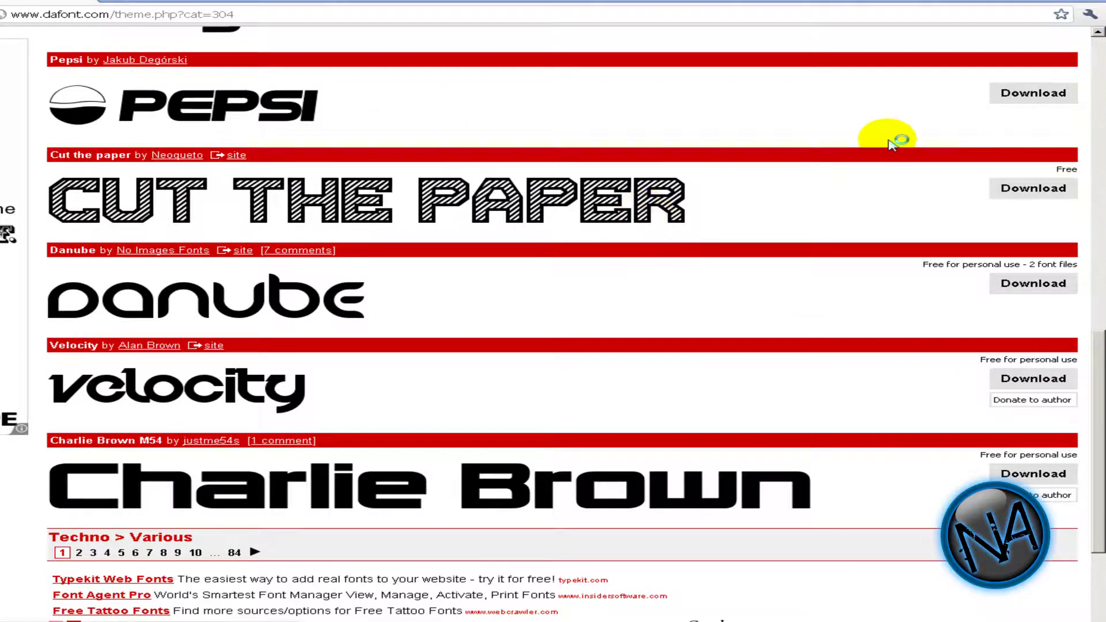
- Extract velocity-font.ttf from velocity.zip onto the desktop, then close the WinRAR archive
left_click(1034, 2)
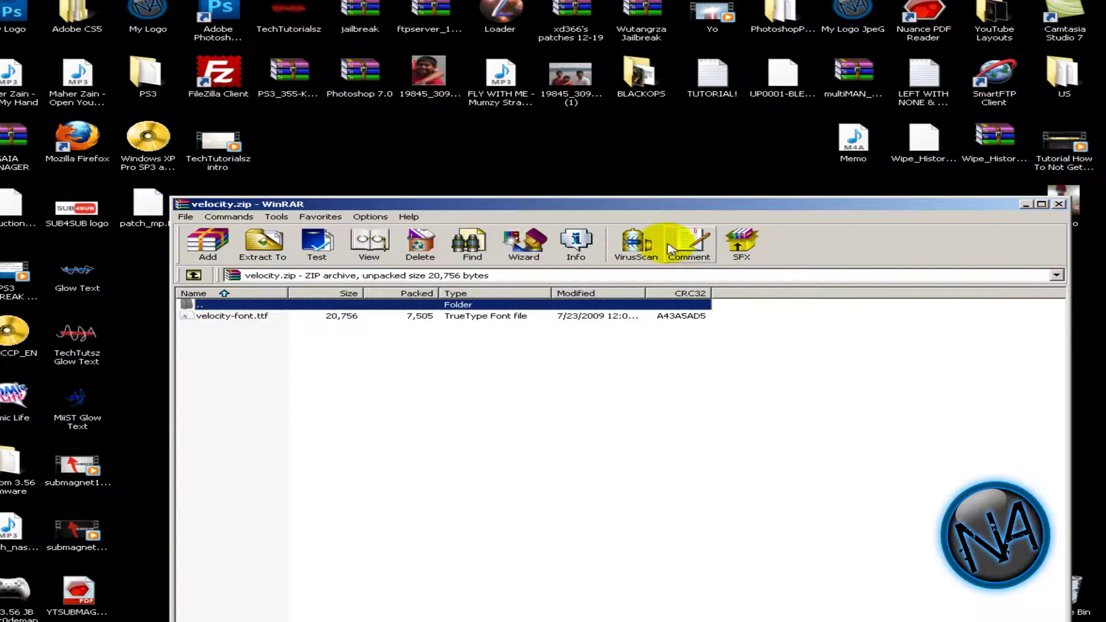
left_click_drag(249, 317, 481, 141)
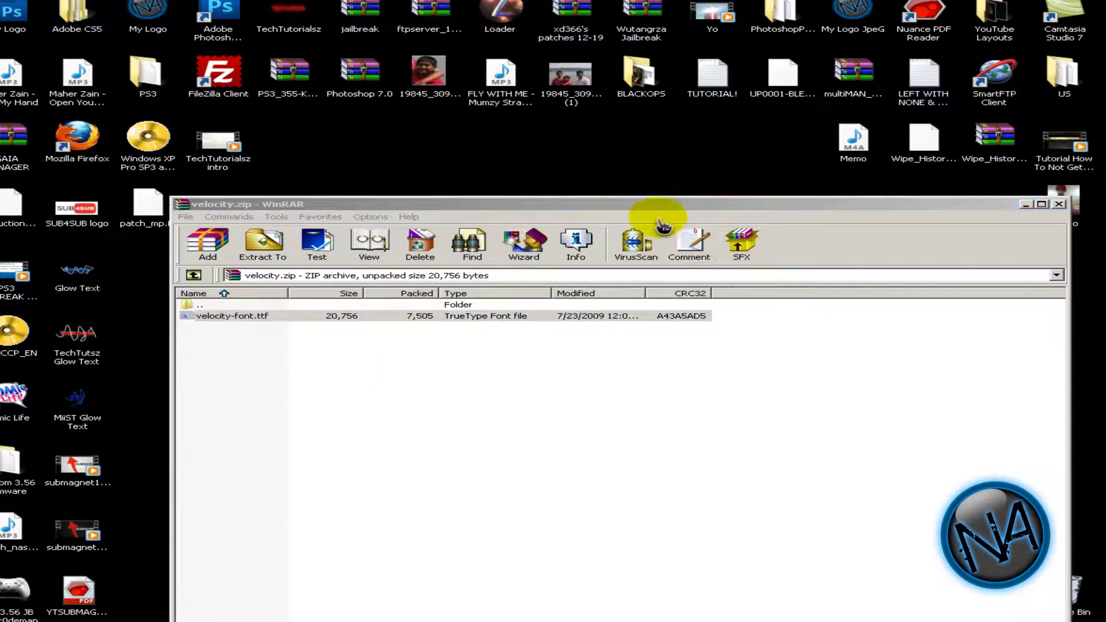
left_click(1060, 205)
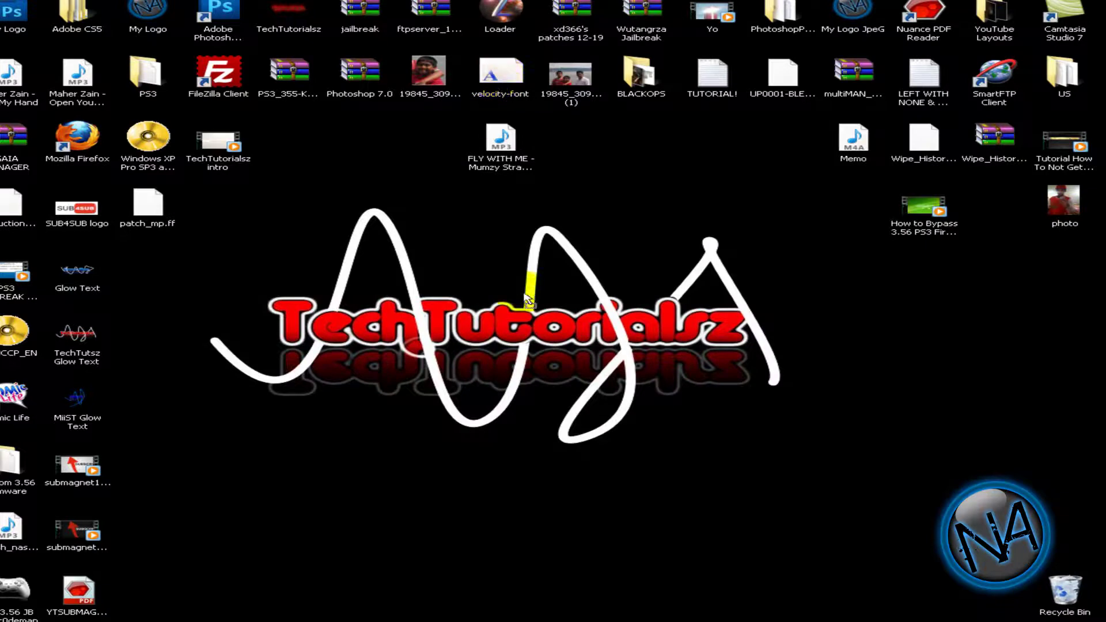
left_click_drag(527, 300, 526, 297)
- Search the Start menu for 'fonts' and open the Control Panel Fonts folder
left_click_drag(509, 168, 503, 87)
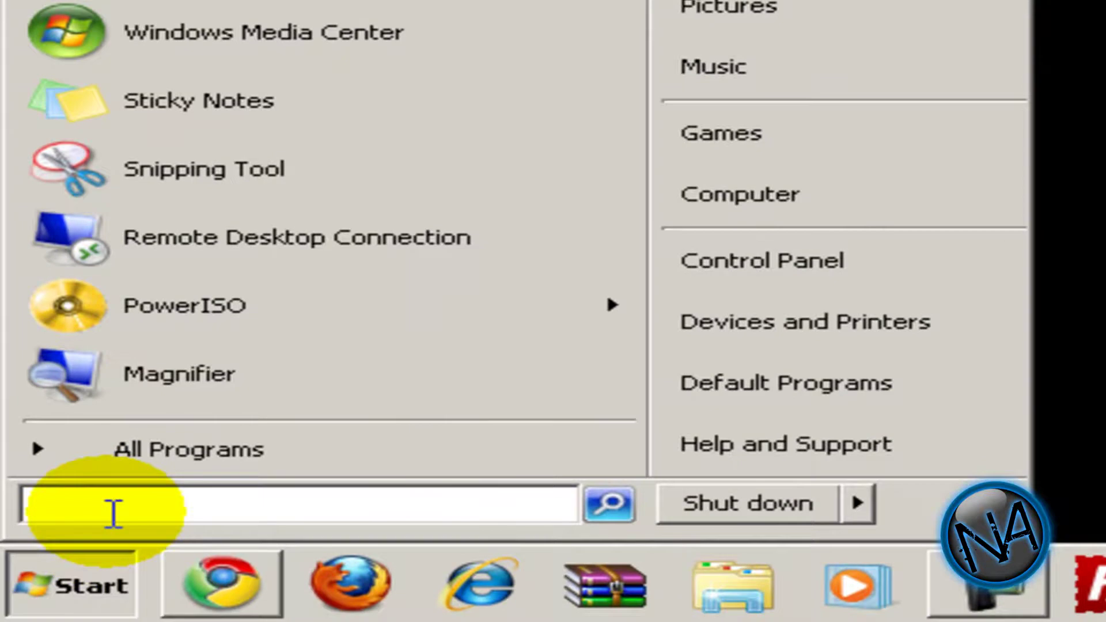
left_click(113, 513)
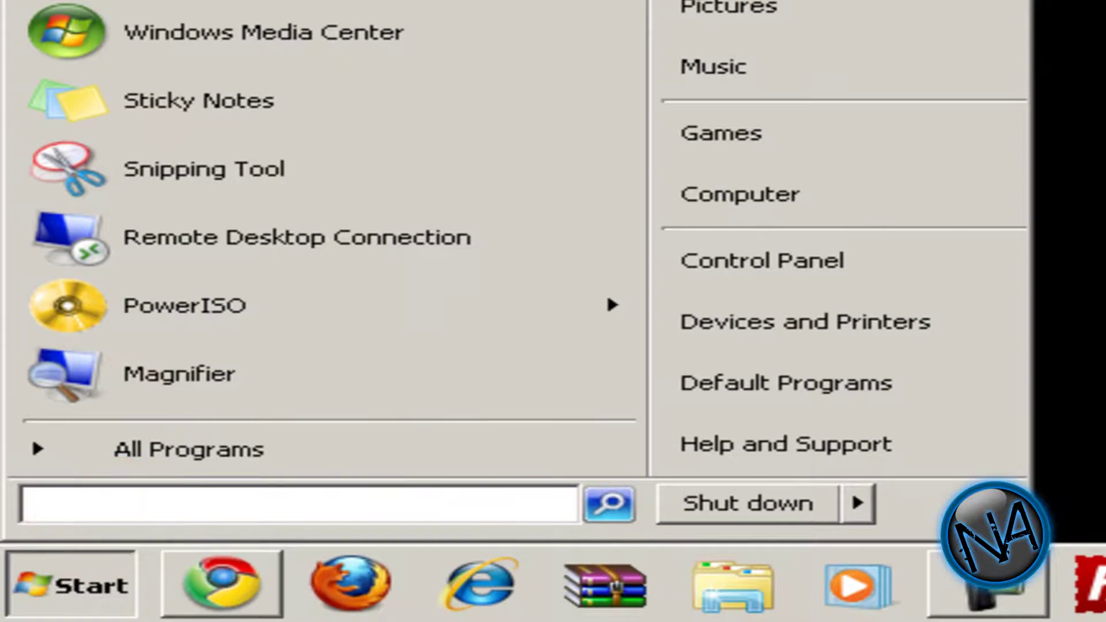
key("Return")
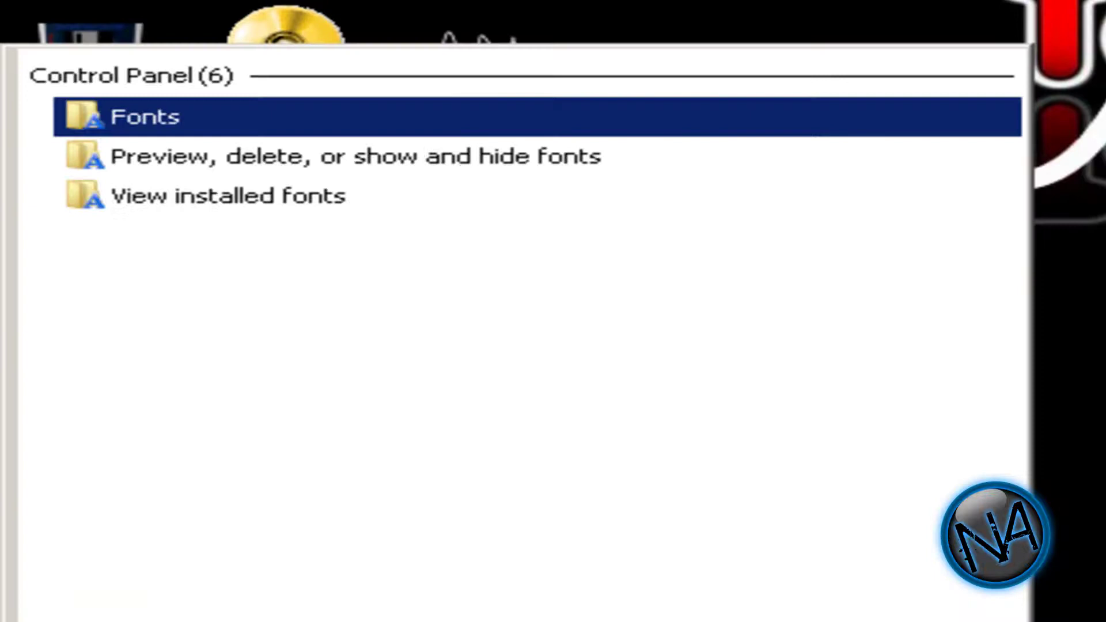
left_click(222, 128)
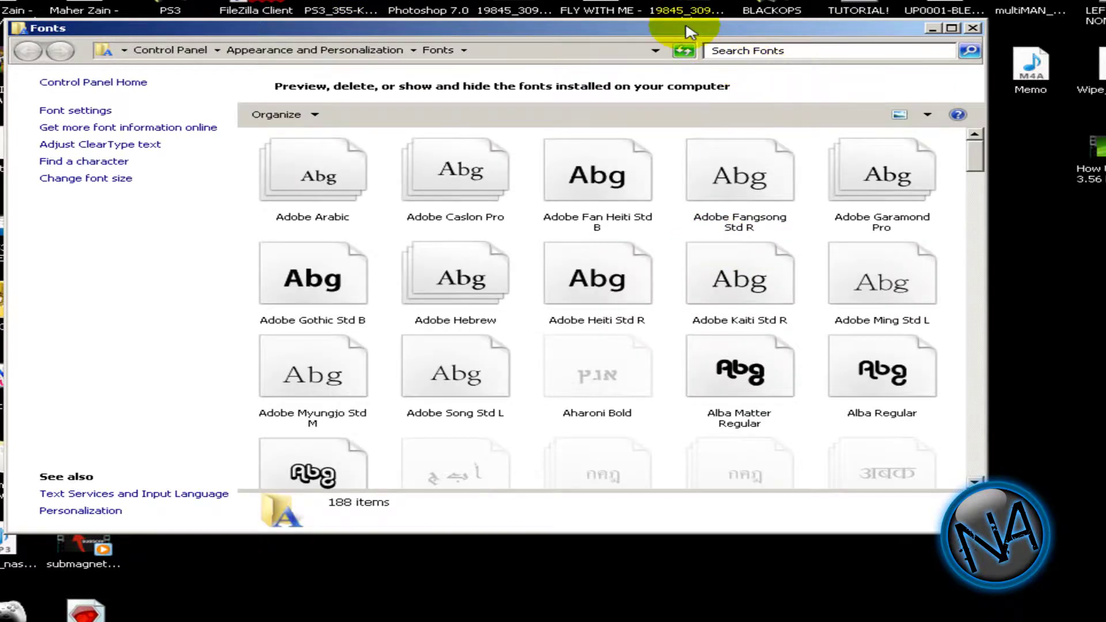
- Drop the velocity-font file from the desktop into the Fonts folder, then close it
left_click_drag(691, 33, 1056, 298)
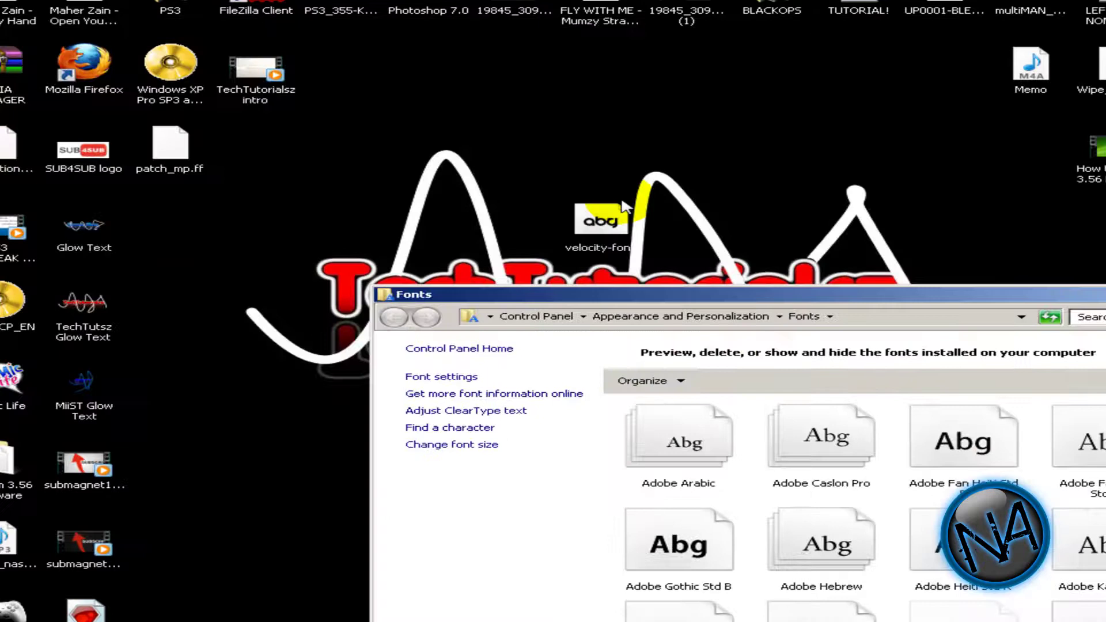
left_click_drag(594, 221, 958, 445)
left_click_drag(822, 297, 580, 190)
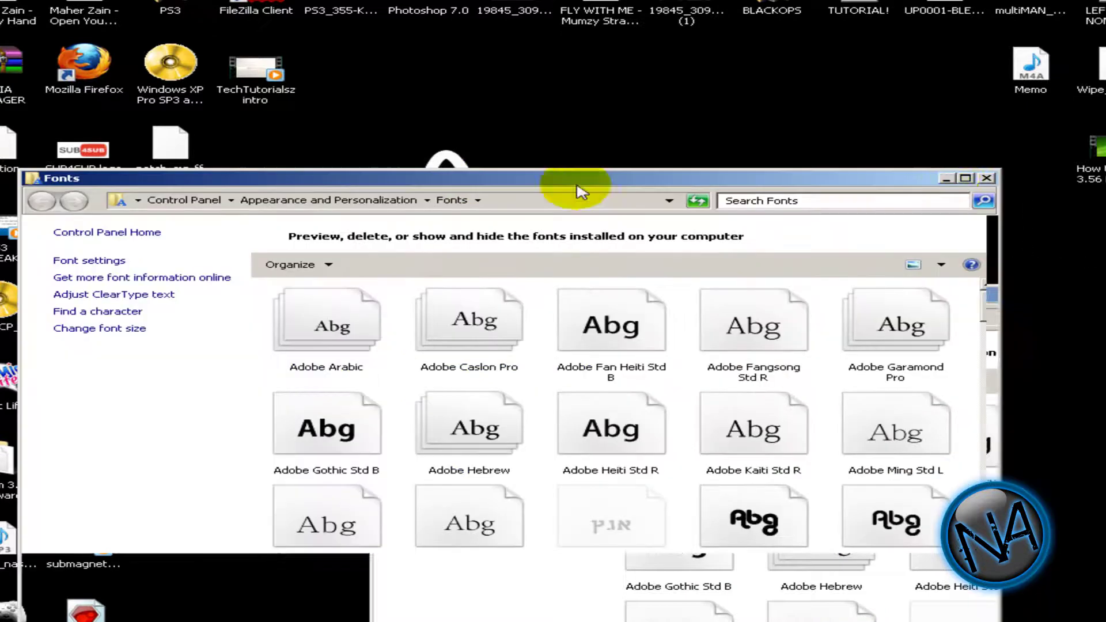
left_click(987, 179)
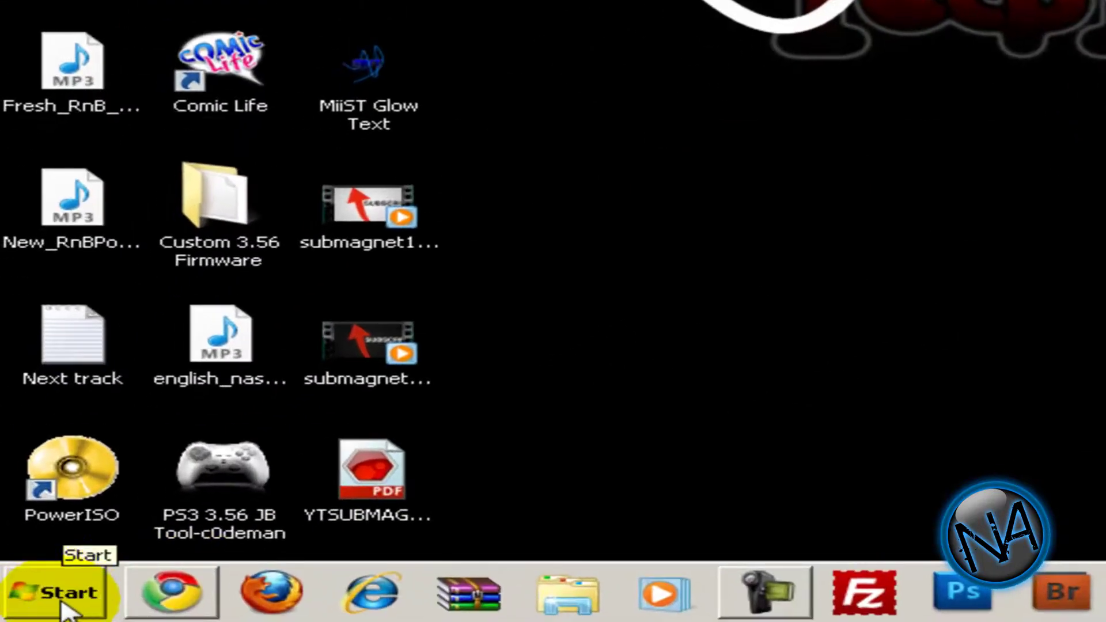
- Start Paint via a 'pain' search and place a text box on the canvas
left_click(63, 603)
type("pain")
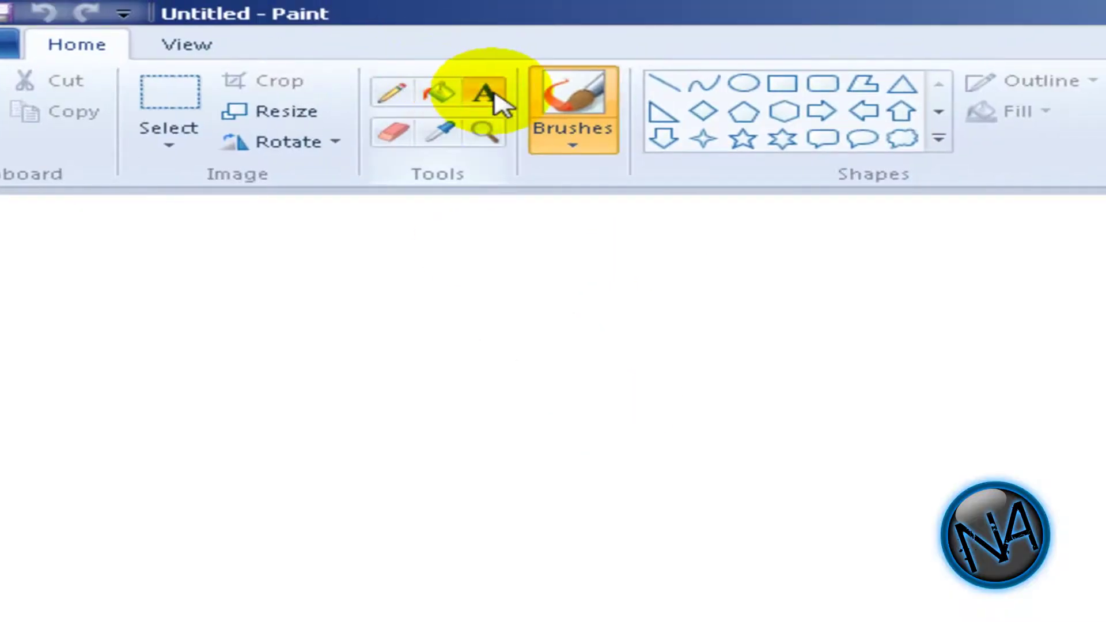
left_click(484, 93)
left_click(203, 449)
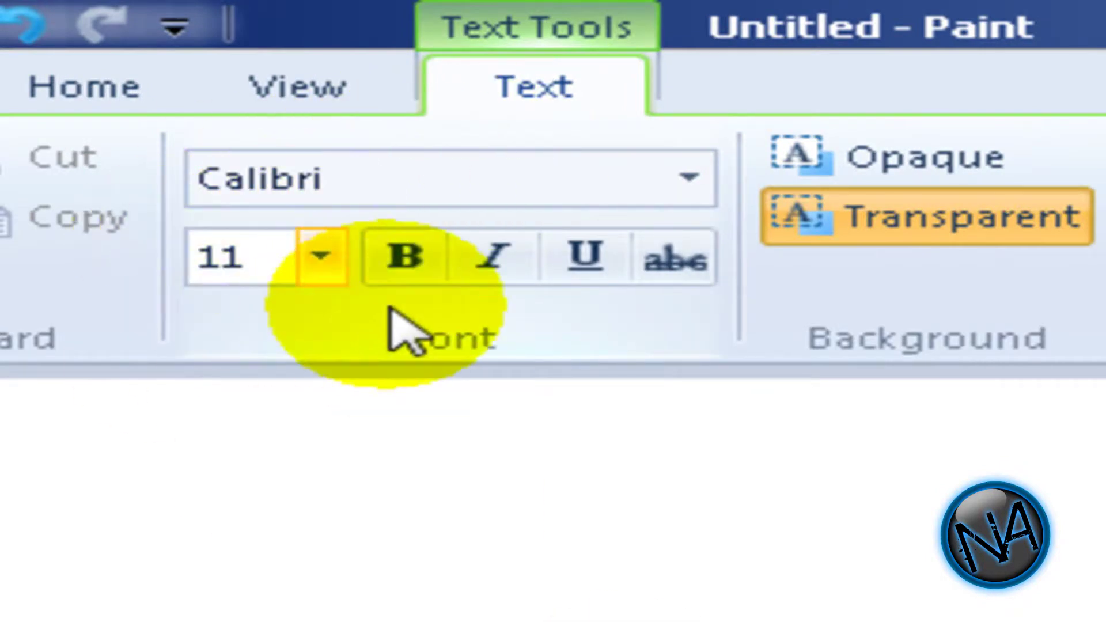
- Set the text font size to 72
left_click(321, 257)
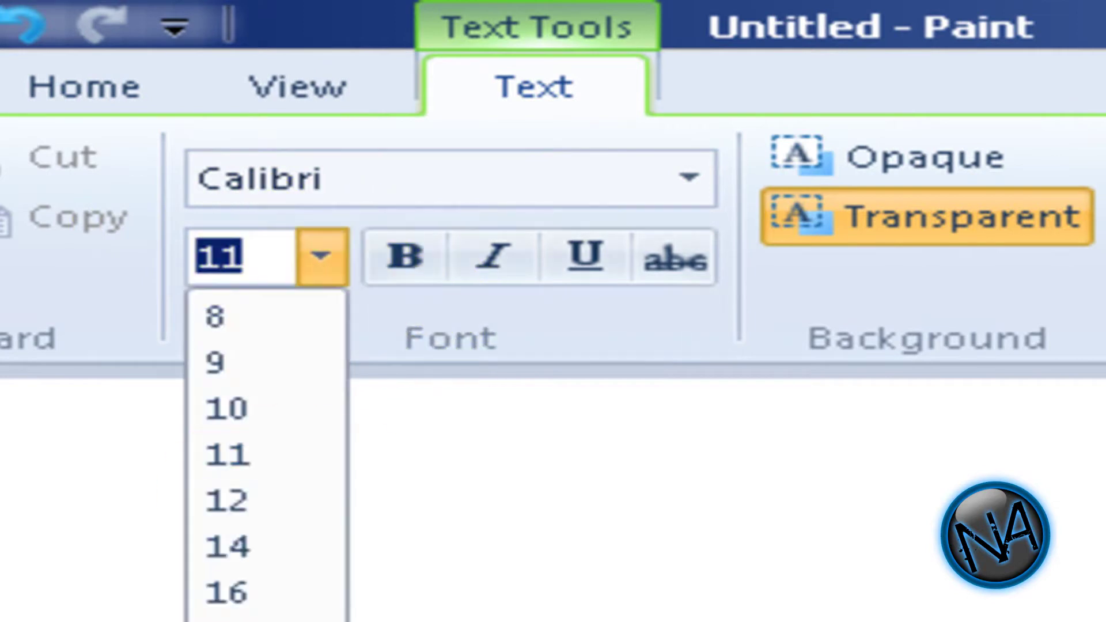
type("72")
key("Return")
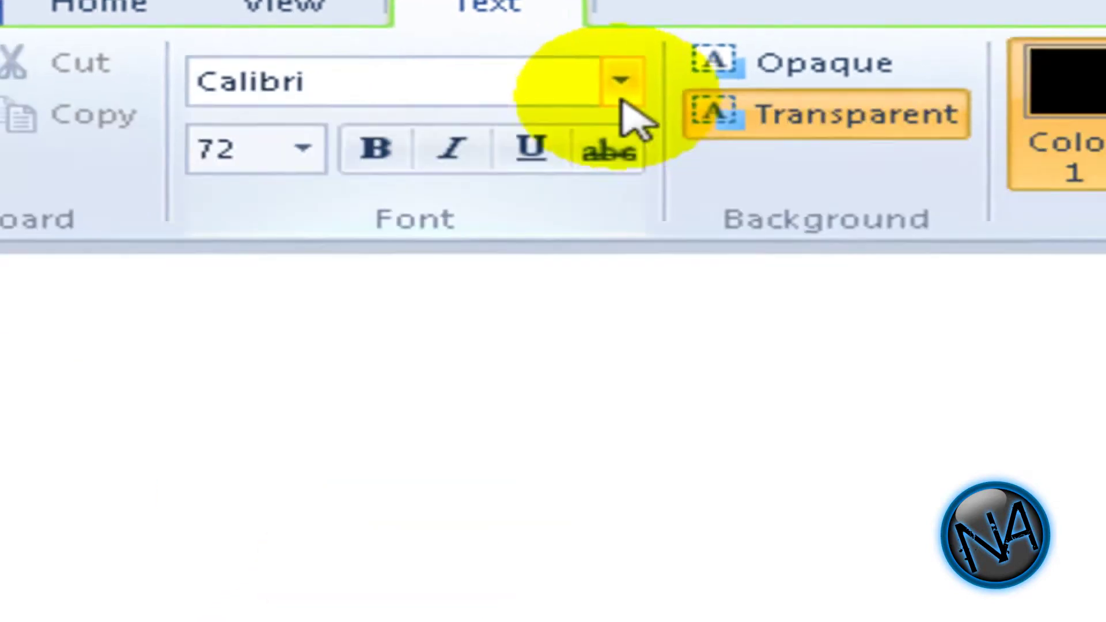
left_click(689, 177)
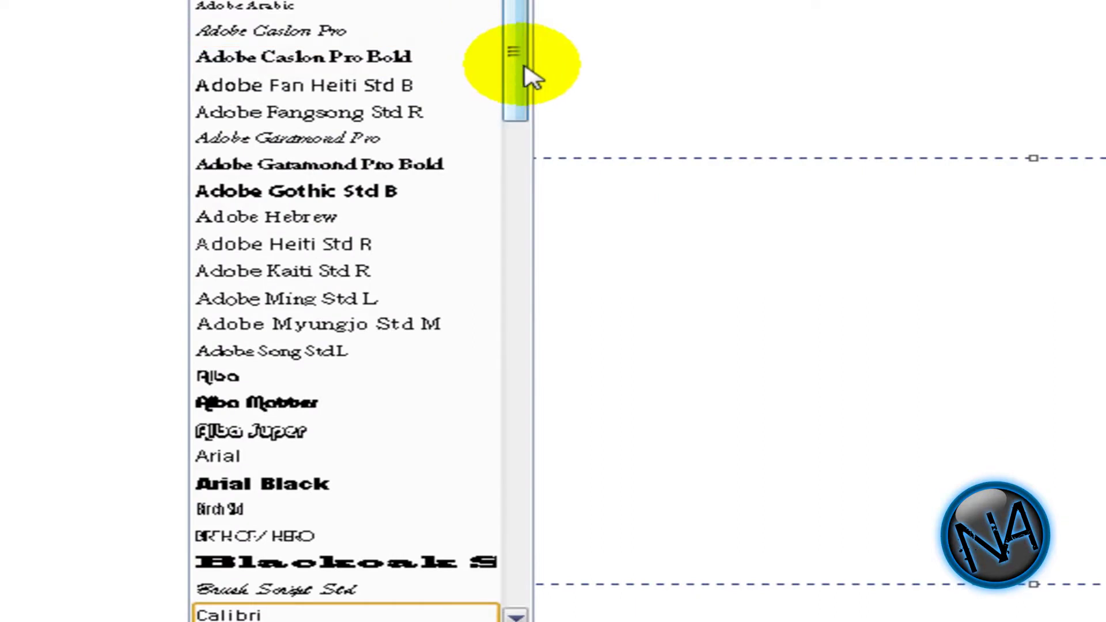
- Scroll the Paint font-name list down to the newly installed Velocity font
left_click_drag(524, 73, 548, 559)
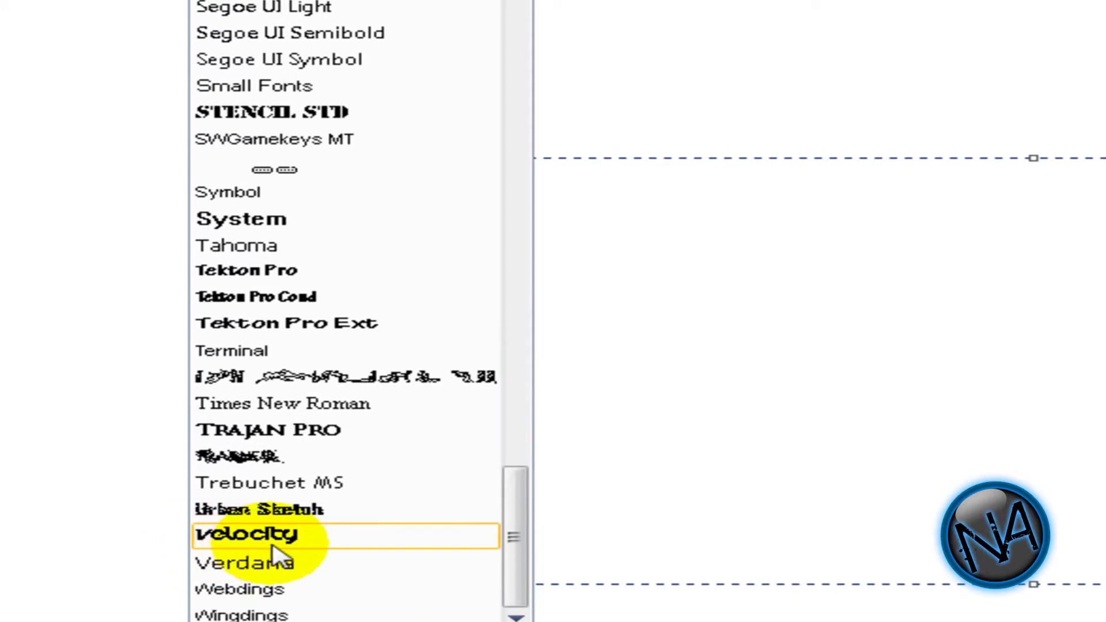